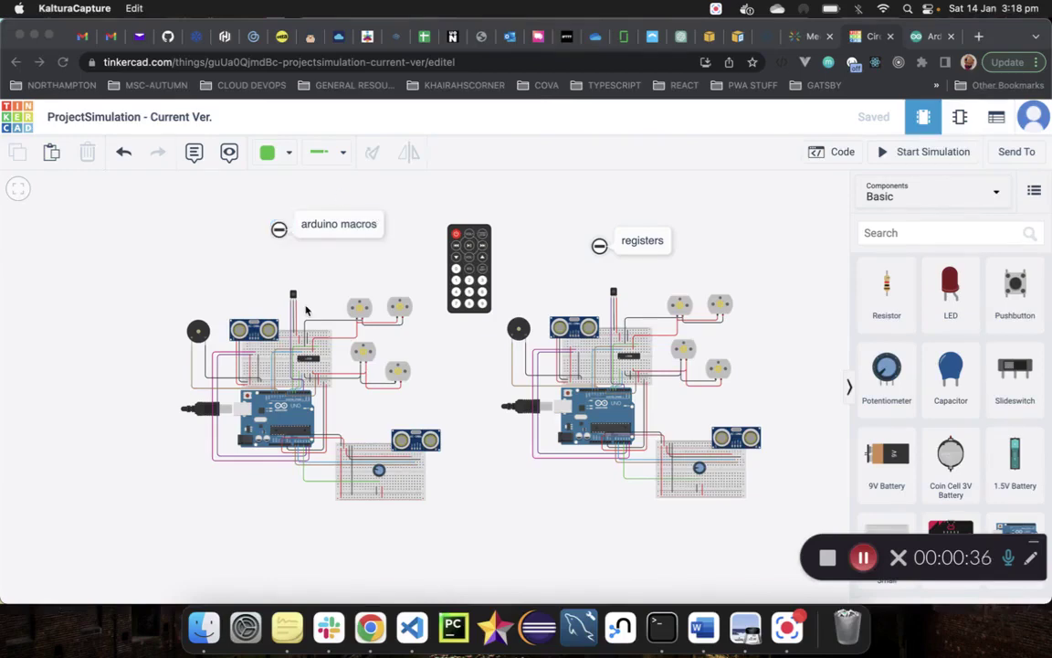
# Look over the Arduino macros circuit and inspect its two lower DC motors.
pyautogui.click(441, 358)
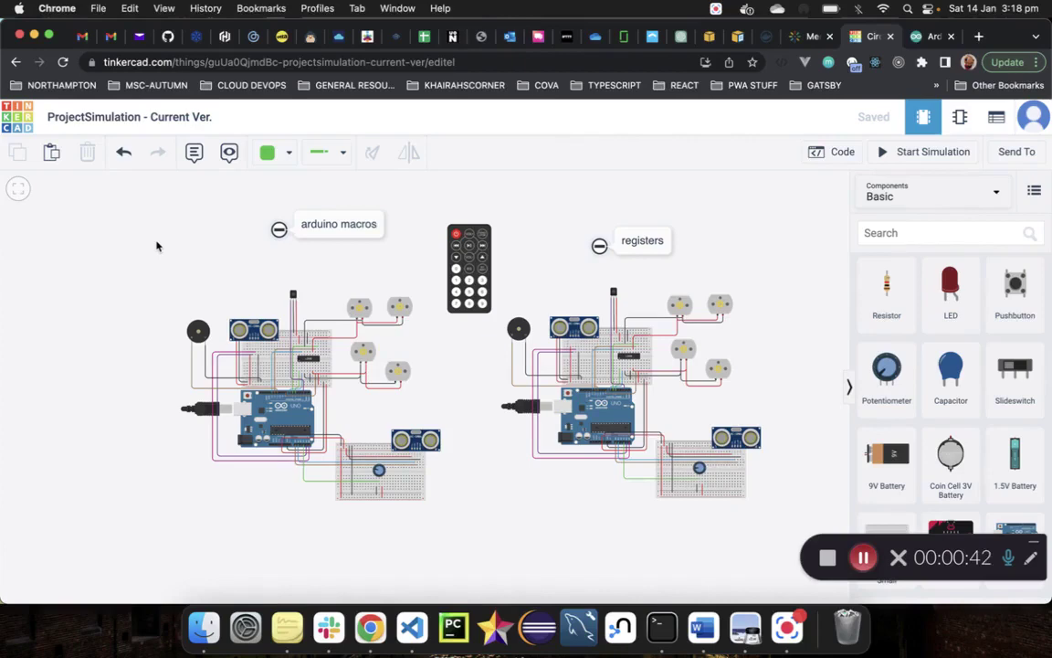
pyautogui.scroll(3, 128, 265)
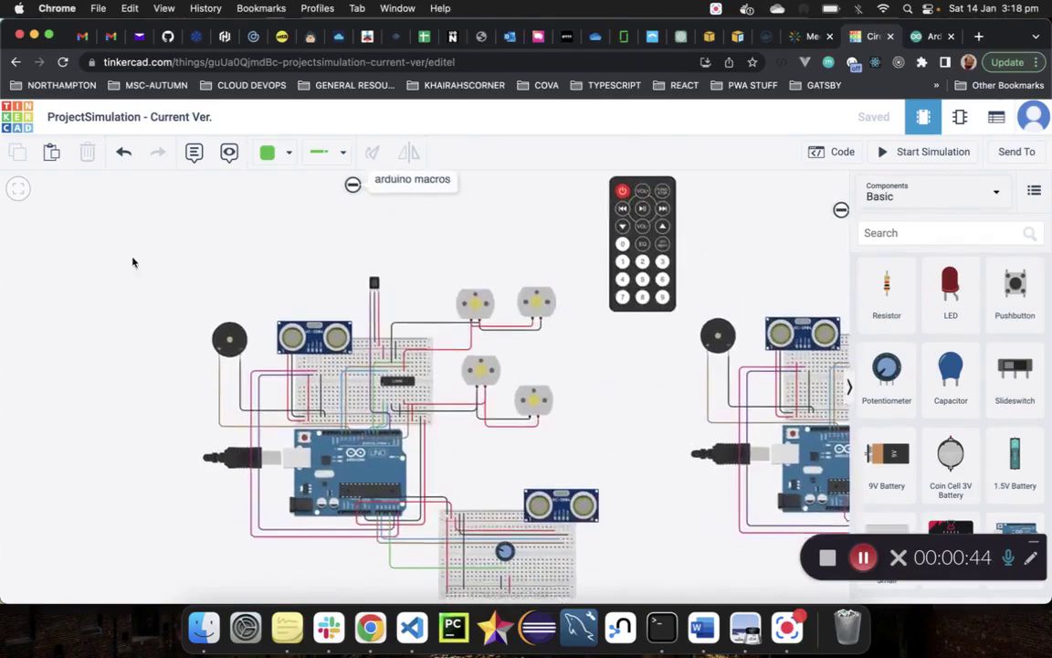
pyautogui.scroll(-2, 132, 263)
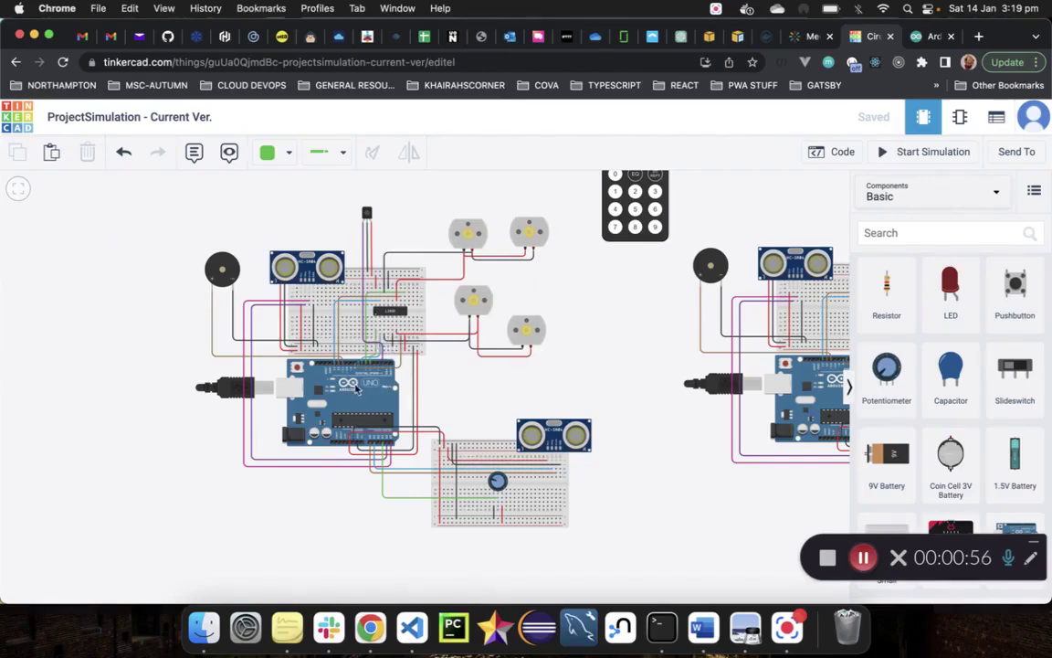
pyautogui.scroll(3, 356, 388)
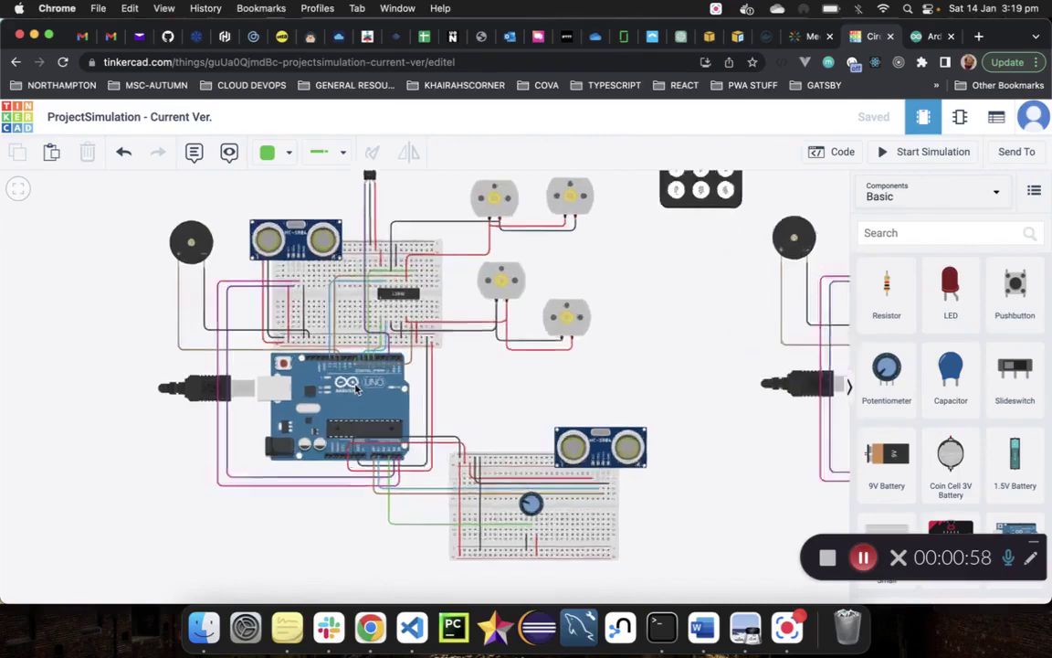
pyautogui.scroll(-1, 357, 388)
pyautogui.scroll(-1, 356, 388)
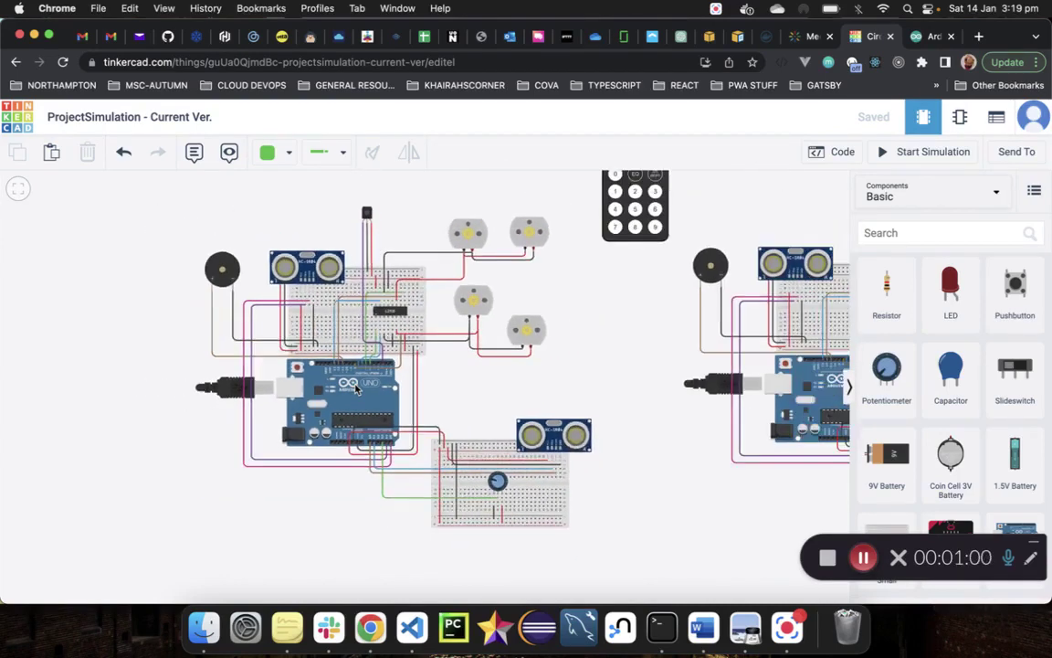
pyautogui.scroll(2, 356, 388)
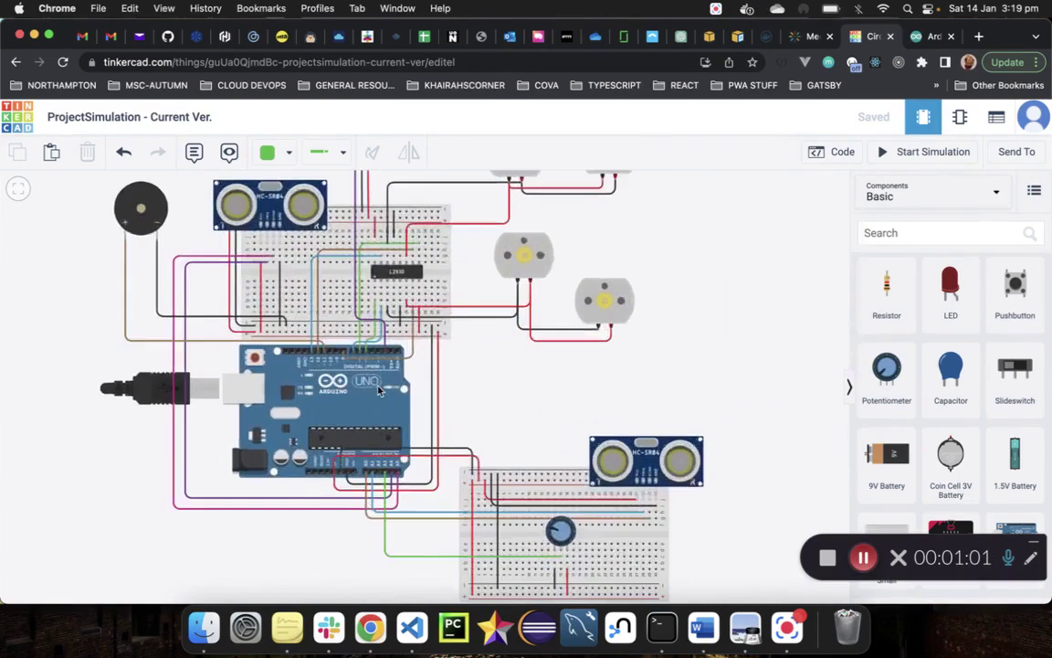
pyautogui.click(517, 249)
pyautogui.click(604, 301)
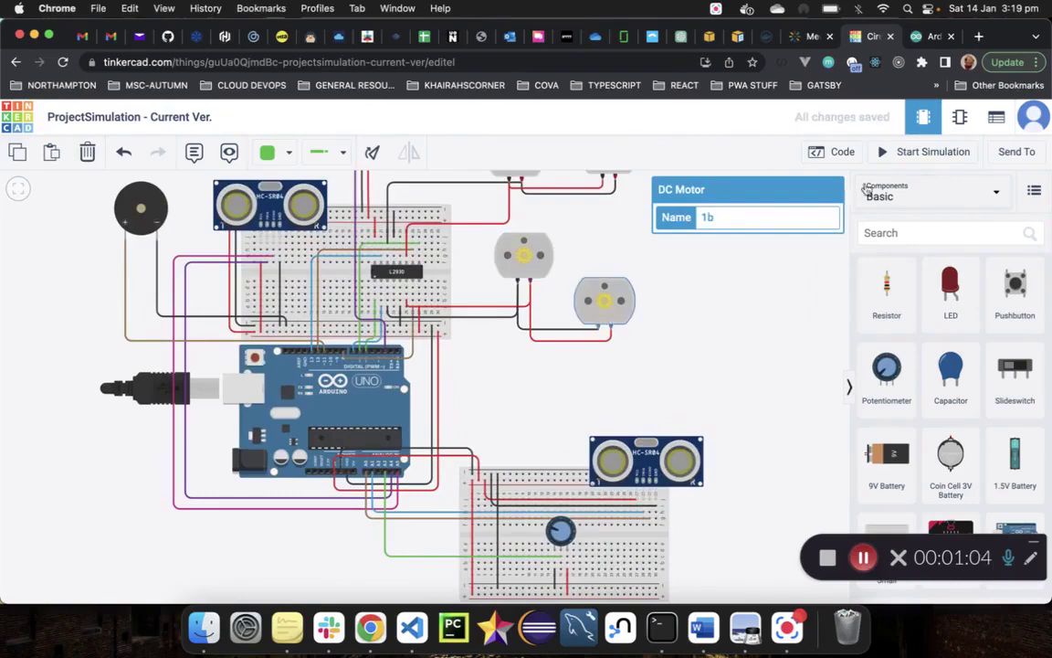
# Show the code of board 1 (Arduino Uno R3) and review its wheel enable and driver pin declarations.
pyautogui.click(834, 152)
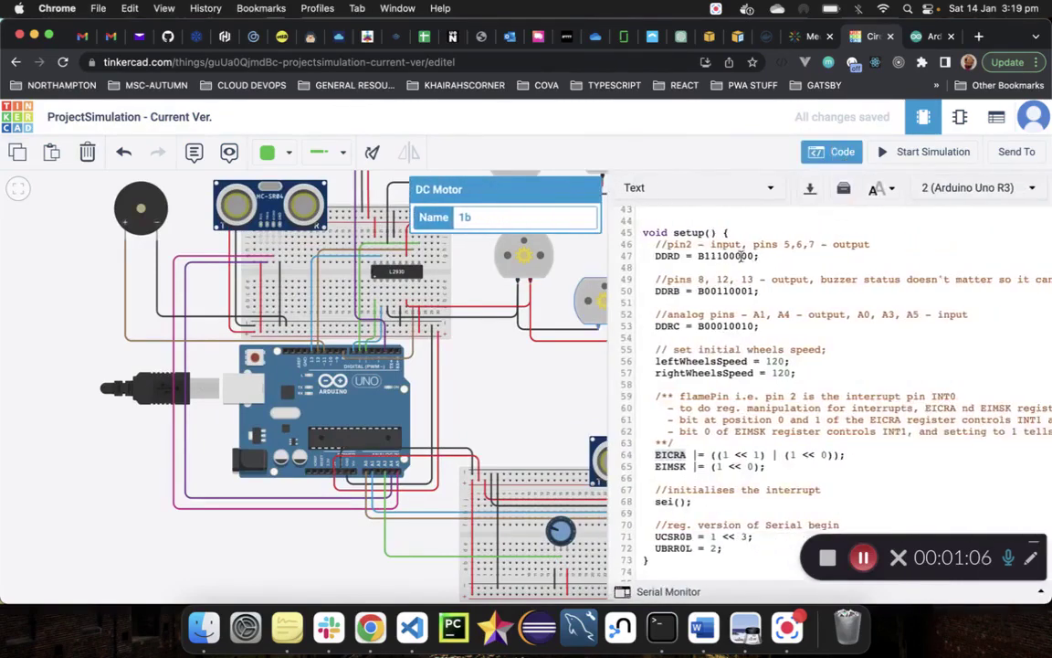
pyautogui.click(970, 187)
pyautogui.click(947, 202)
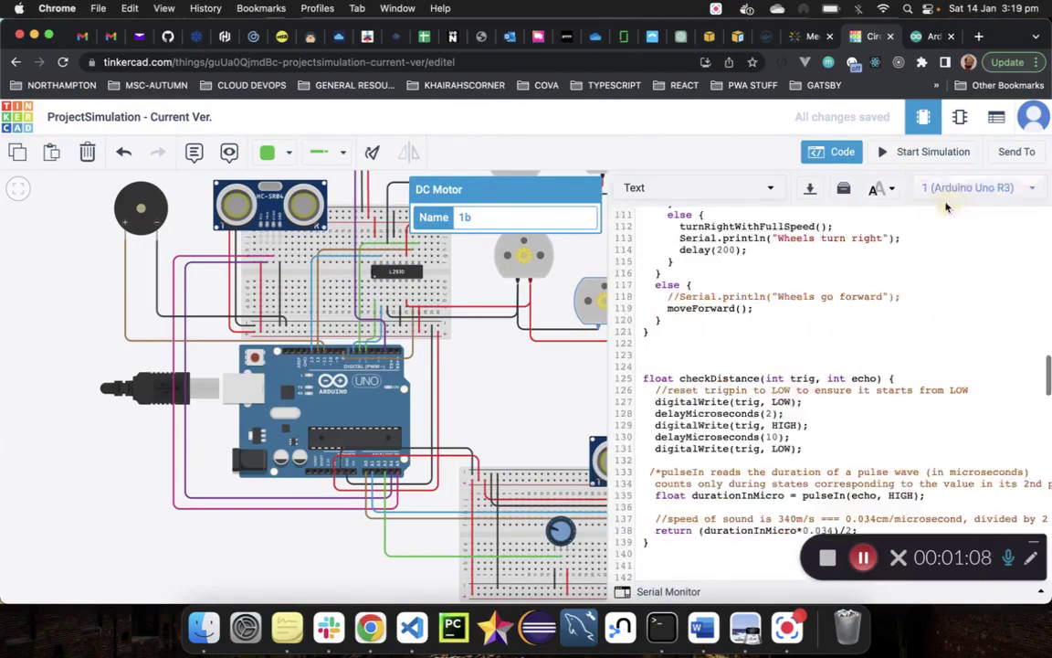
pyautogui.scroll(20, 712, 292)
pyautogui.scroll(-2, 685, 373)
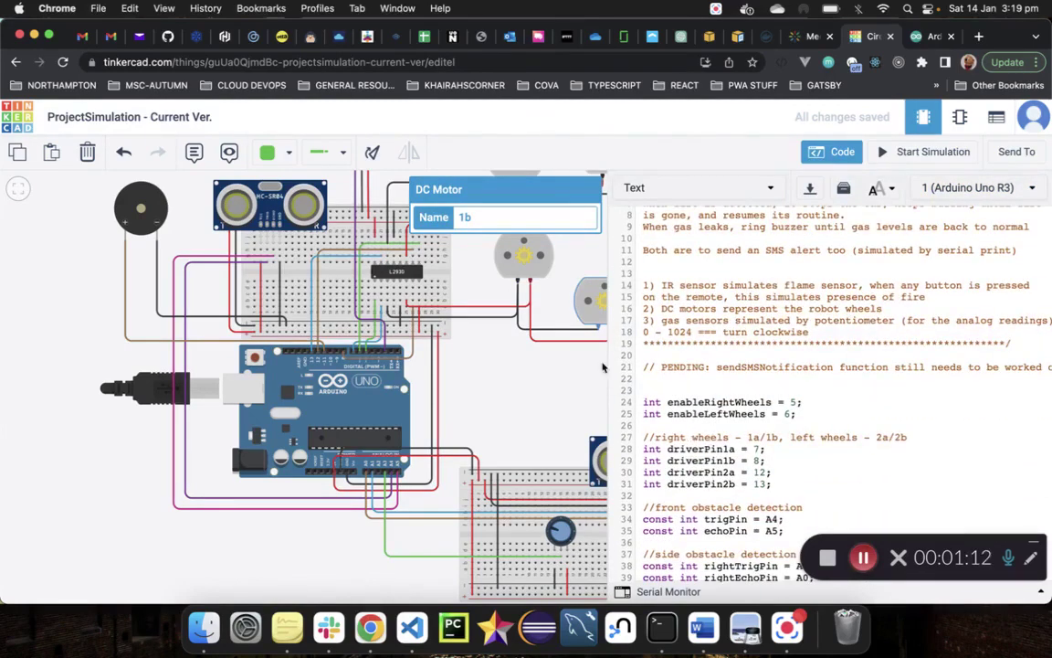
# Inspect the DC motor nearest the L293D driver below the upper motor pair, with the code hidden, and clear the selection.
pyautogui.click(523, 256)
pyautogui.click(833, 151)
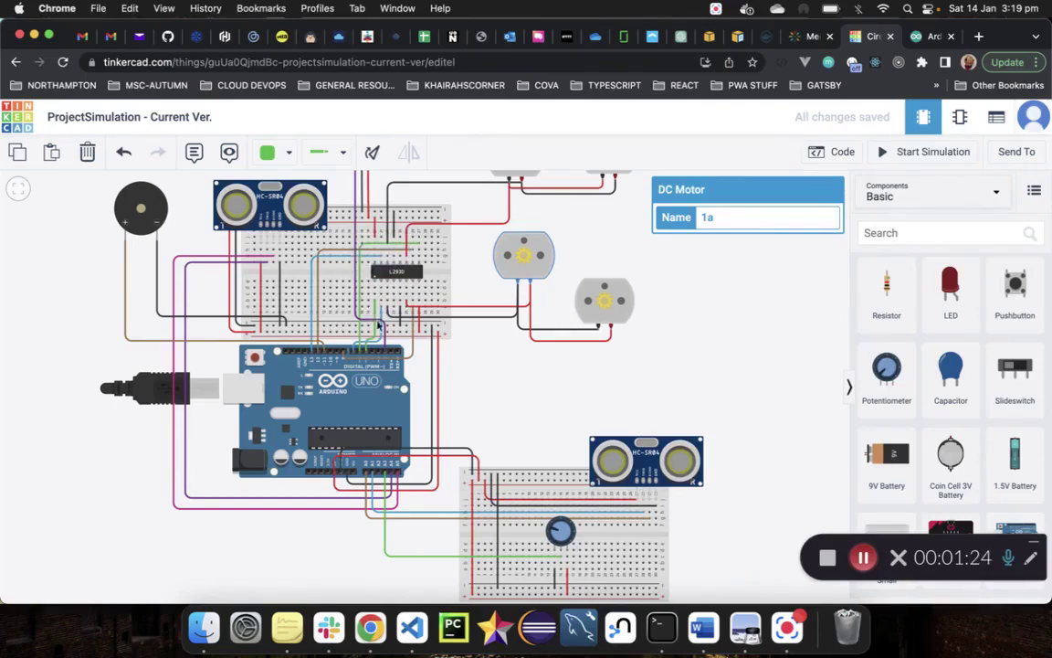
pyautogui.click(820, 159)
pyautogui.click(819, 159)
pyautogui.click(487, 314)
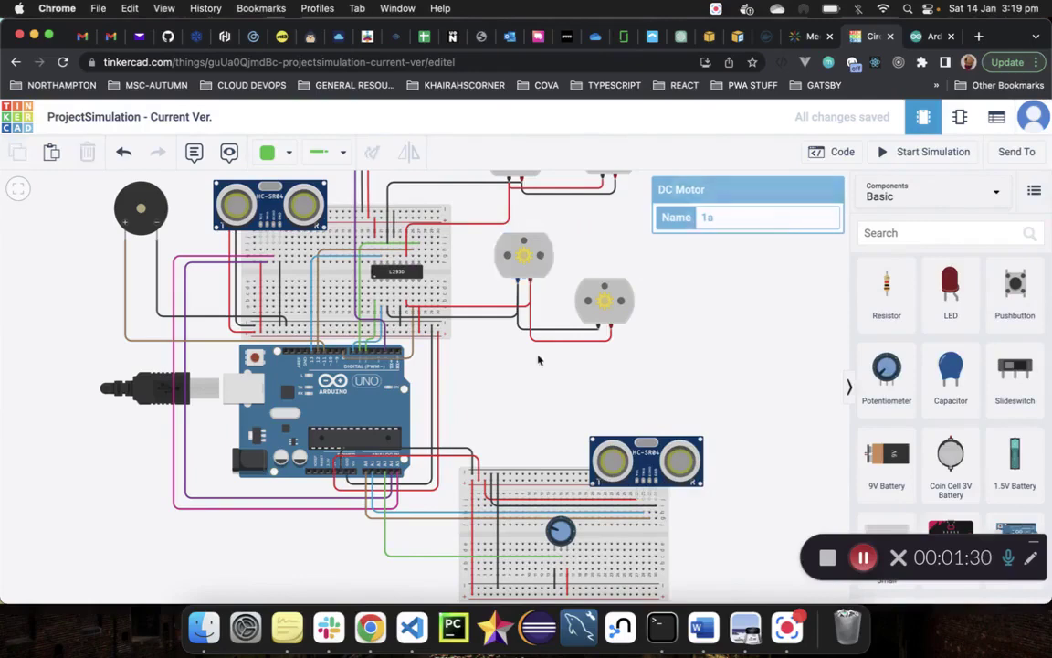
# Inspect the ultrasonic distance sensor on the upper breadboard and the one on the lower breadboard of the macros circuit.
pyautogui.scroll(4, 494, 274)
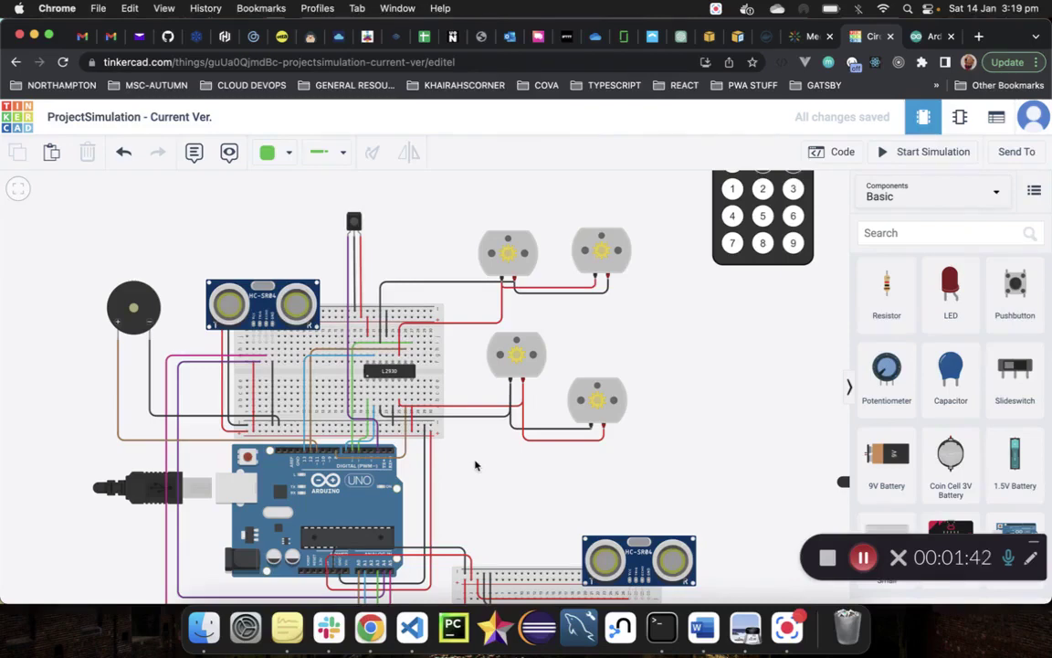
pyautogui.scroll(-5, 475, 465)
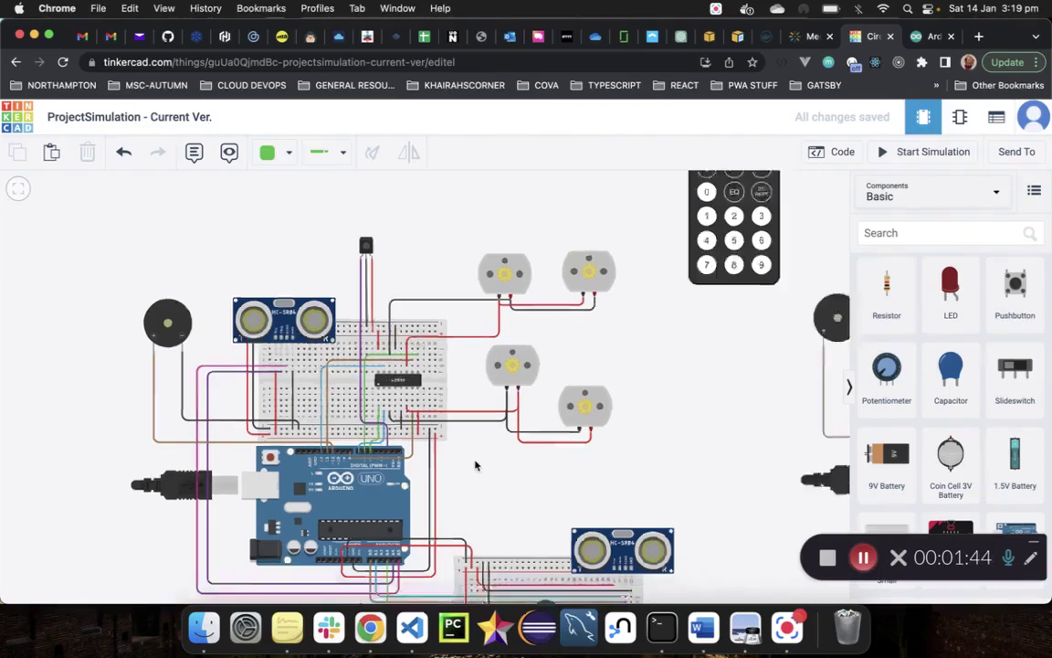
pyautogui.scroll(4, 475, 466)
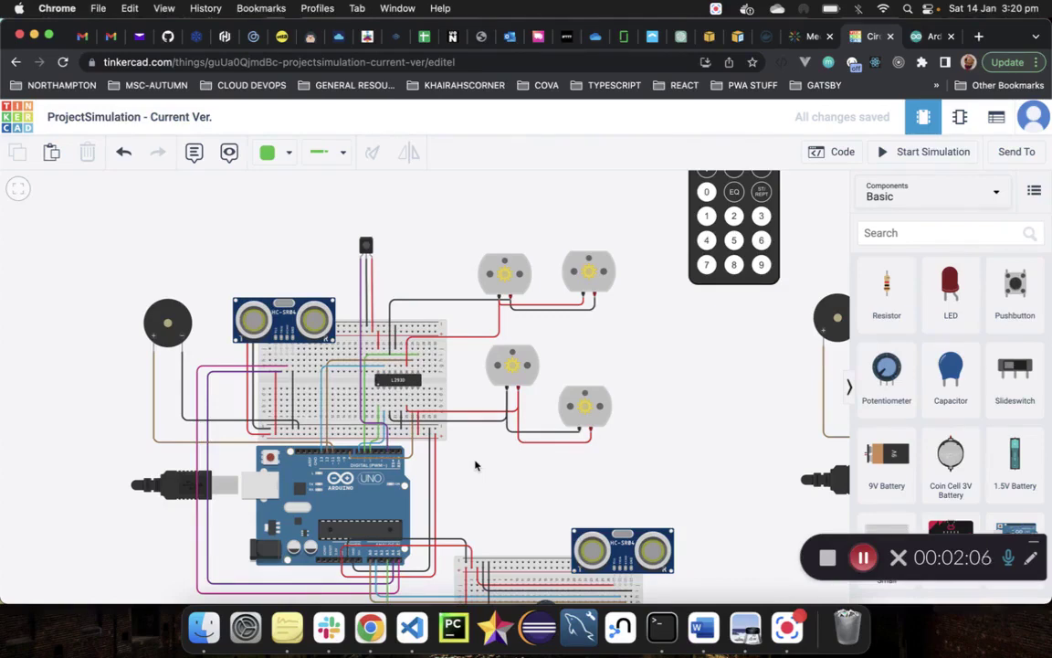
pyautogui.moveTo(475, 466); pyautogui.dragTo(482, 384)
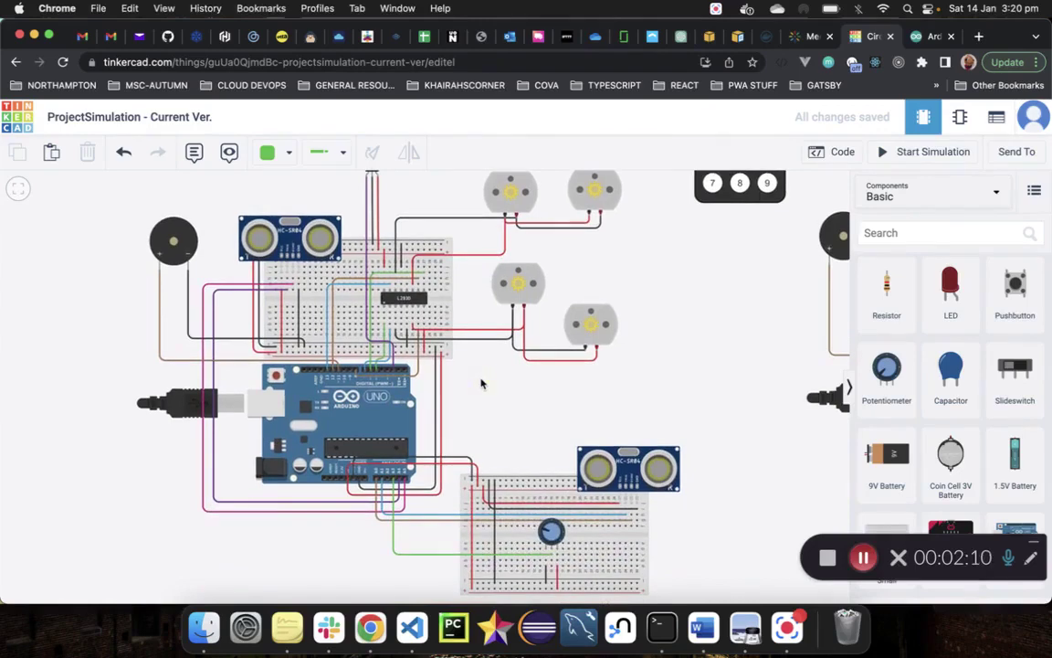
pyautogui.moveTo(481, 384); pyautogui.dragTo(481, 415)
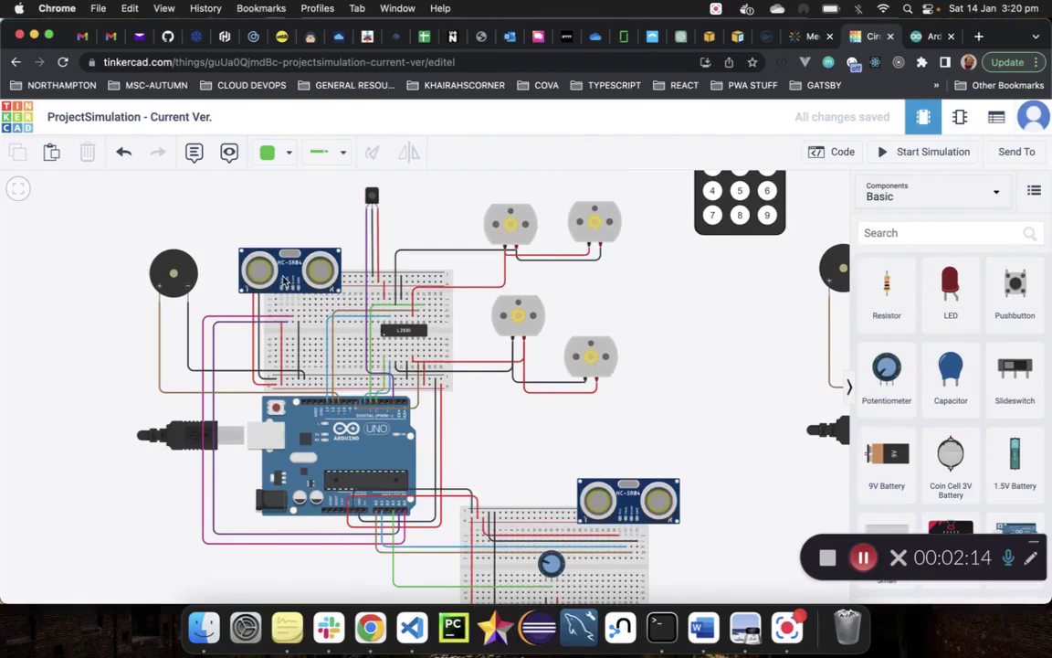
pyautogui.click(286, 282)
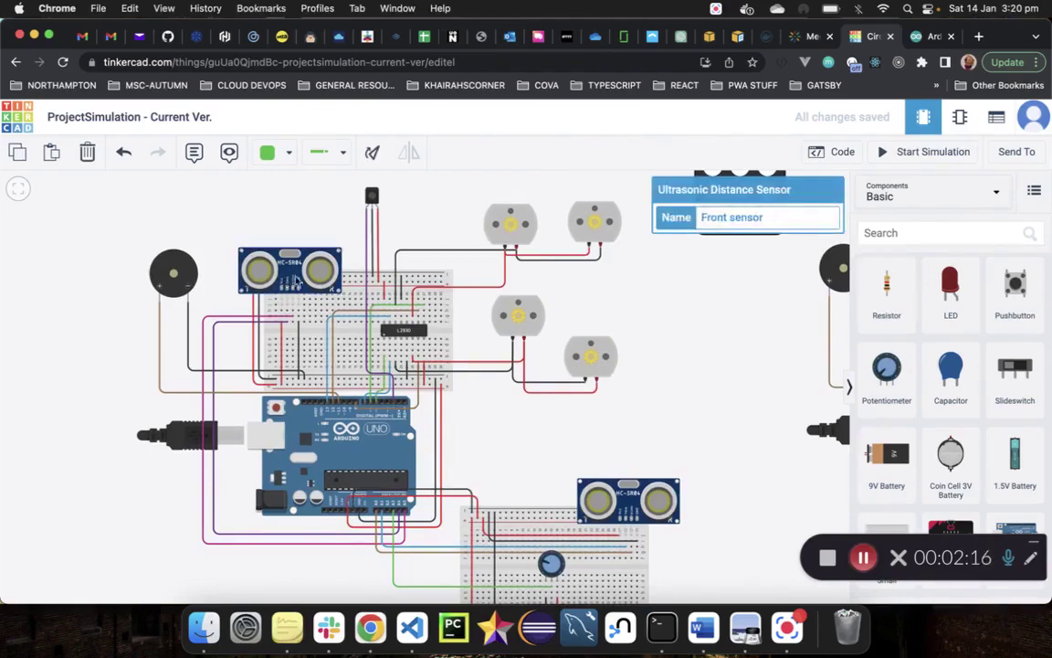
pyautogui.click(628, 502)
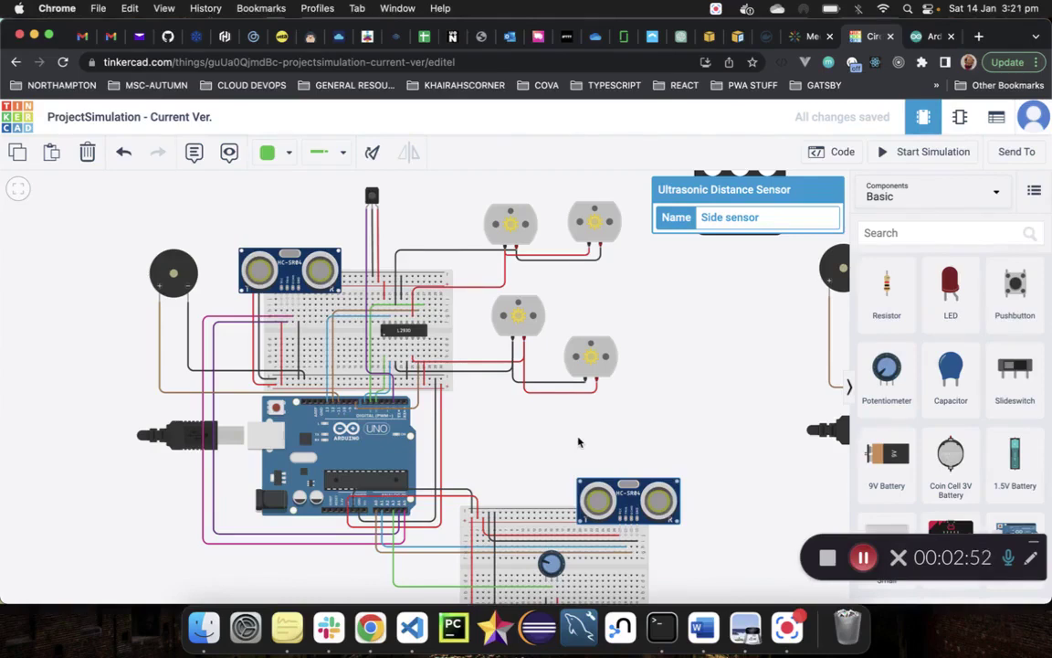
# Survey both circuit copies and read the first Arduino's code from its header comments to the pin declarations.
pyautogui.moveTo(579, 441); pyautogui.dragTo(582, 430)
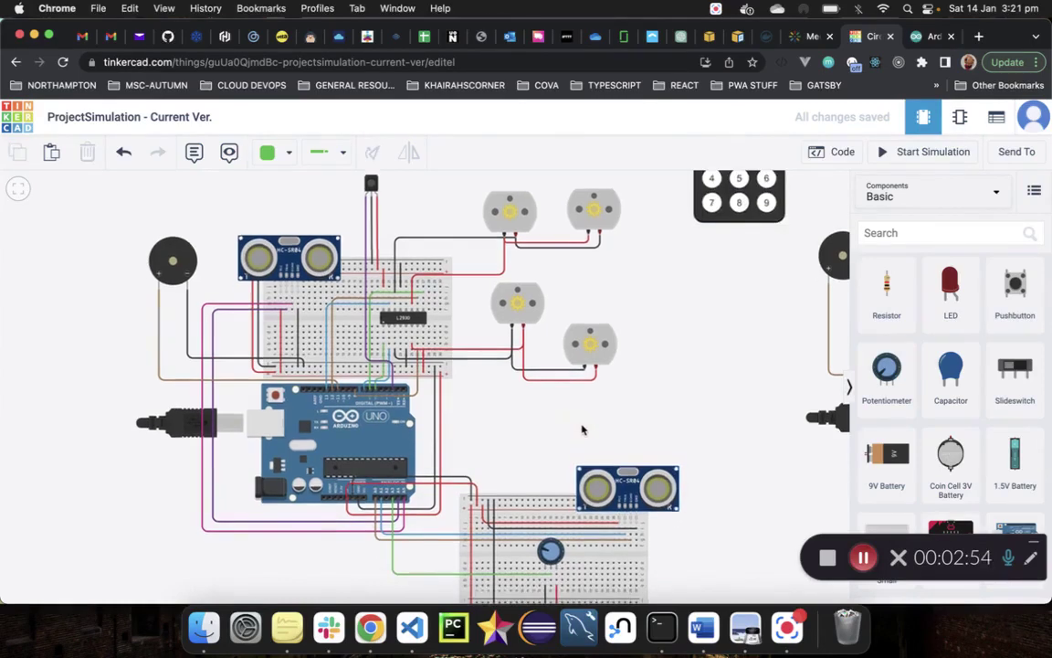
pyautogui.scroll(3, 703, 384)
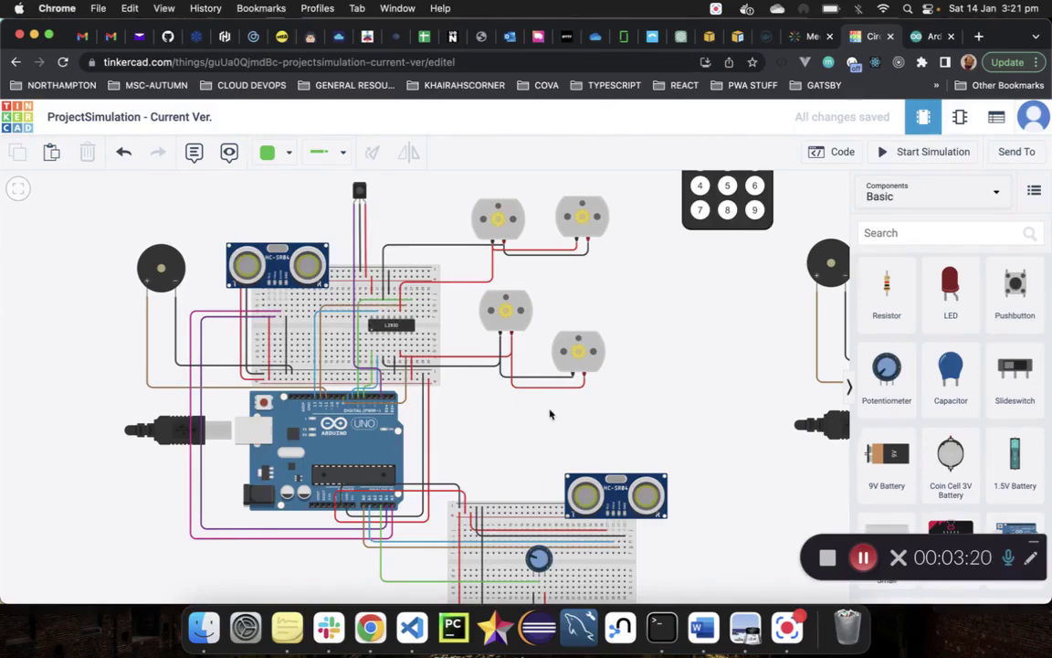
pyautogui.scroll(-3, 551, 414)
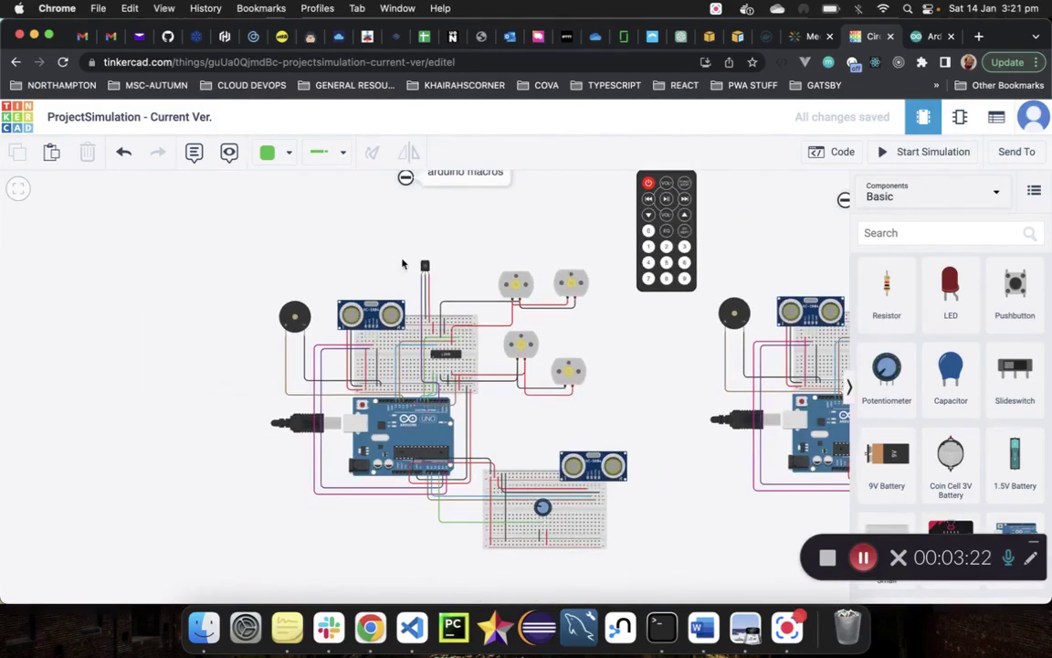
pyautogui.scroll(2, 402, 264)
pyautogui.scroll(-2, 395, 263)
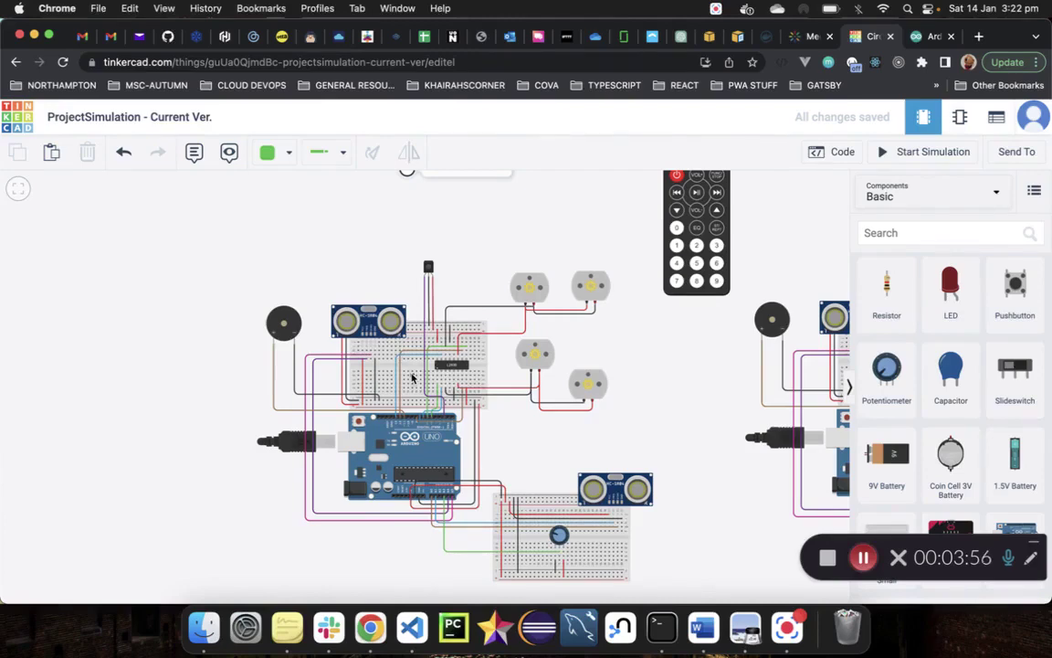
pyautogui.moveTo(686, 369); pyautogui.dragTo(449, 343)
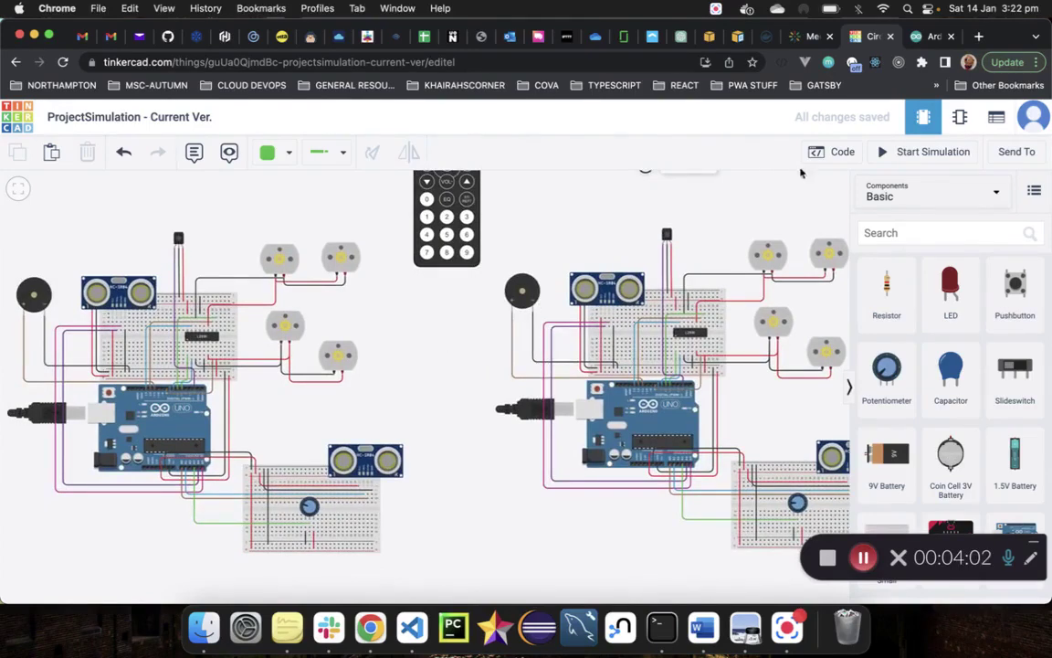
pyautogui.click(833, 154)
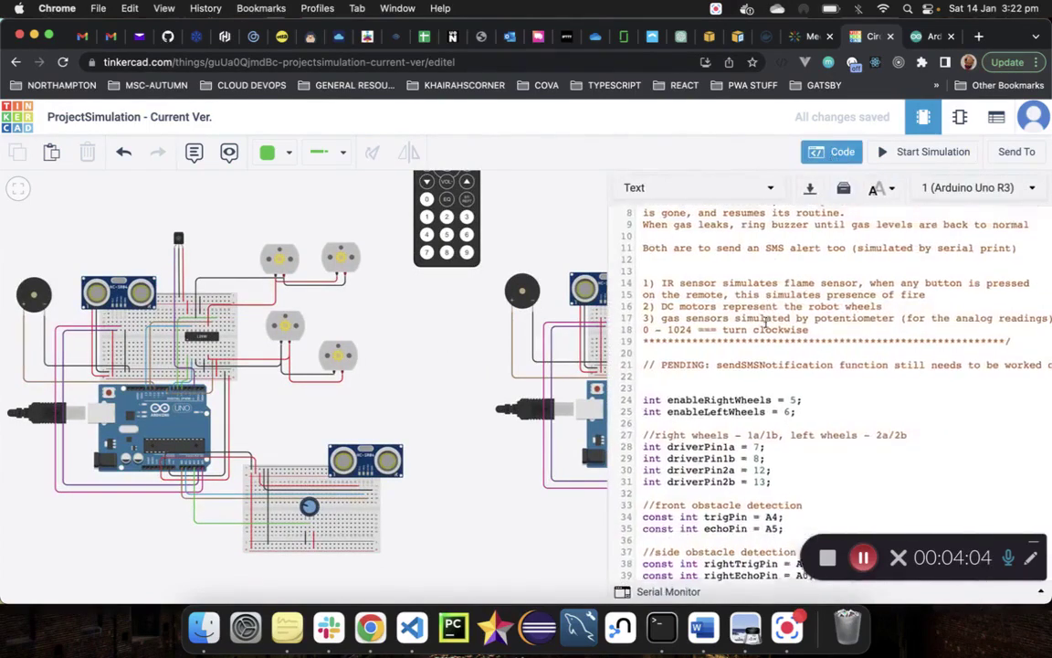
pyautogui.scroll(-2, 765, 321)
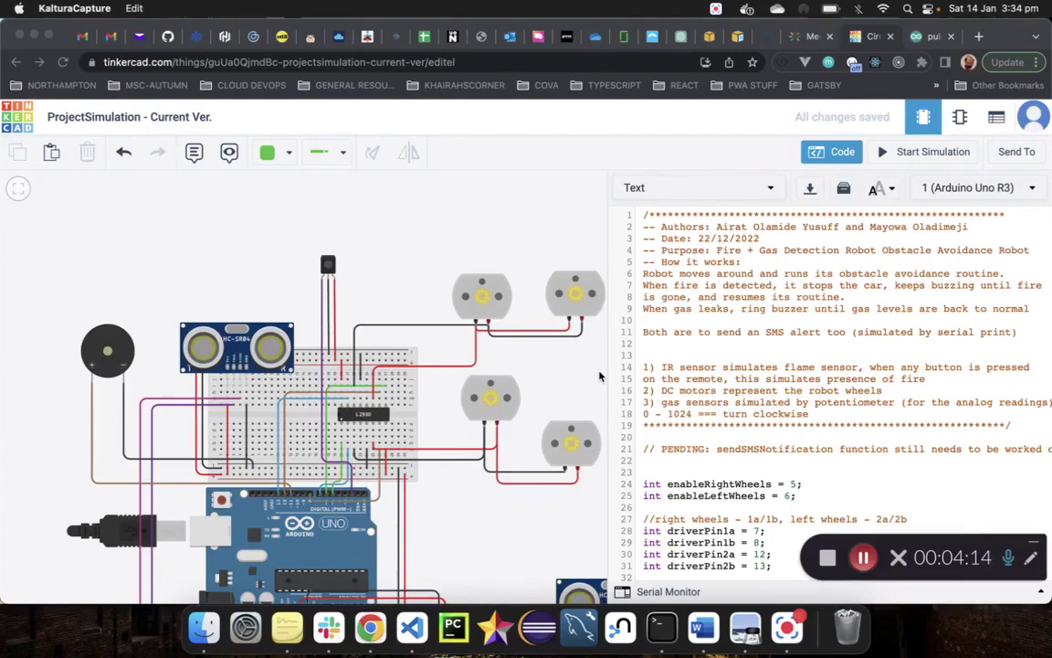
pyautogui.scroll(3, 599, 375)
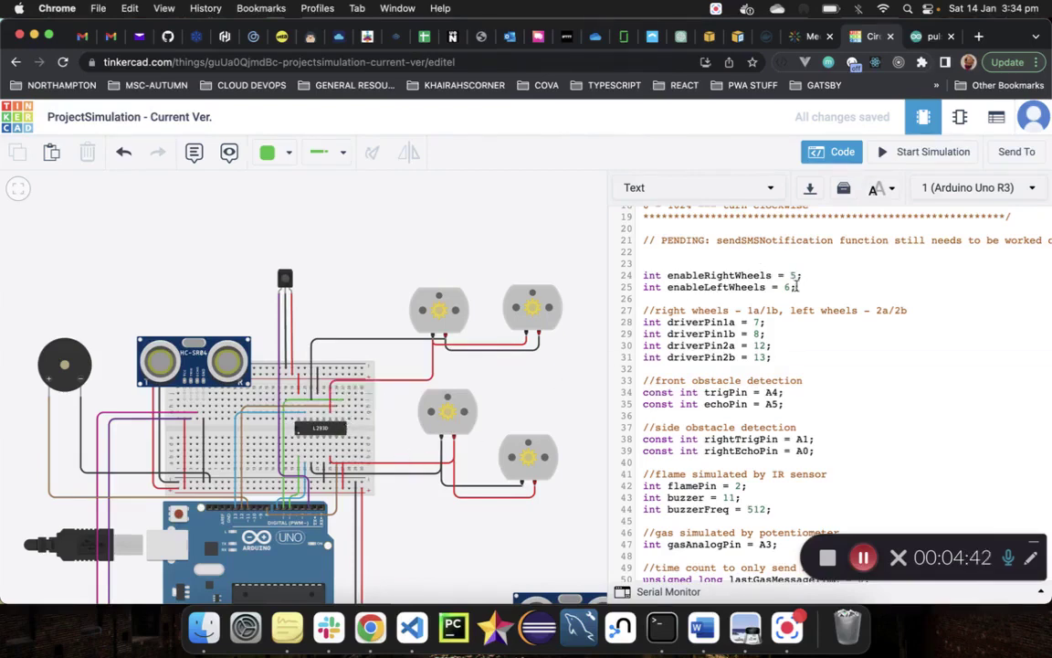
# Highlight the four driver pin declarations for the right and left wheels in the code, and clear the highlight.
pyautogui.click(740, 333)
pyautogui.moveTo(749, 357); pyautogui.dragTo(643, 322)
pyautogui.click(791, 336)
# Move the IR remote slightly up and to the right between the two circuits, and show the code again.
pyautogui.hscroll(5, 395, 415)
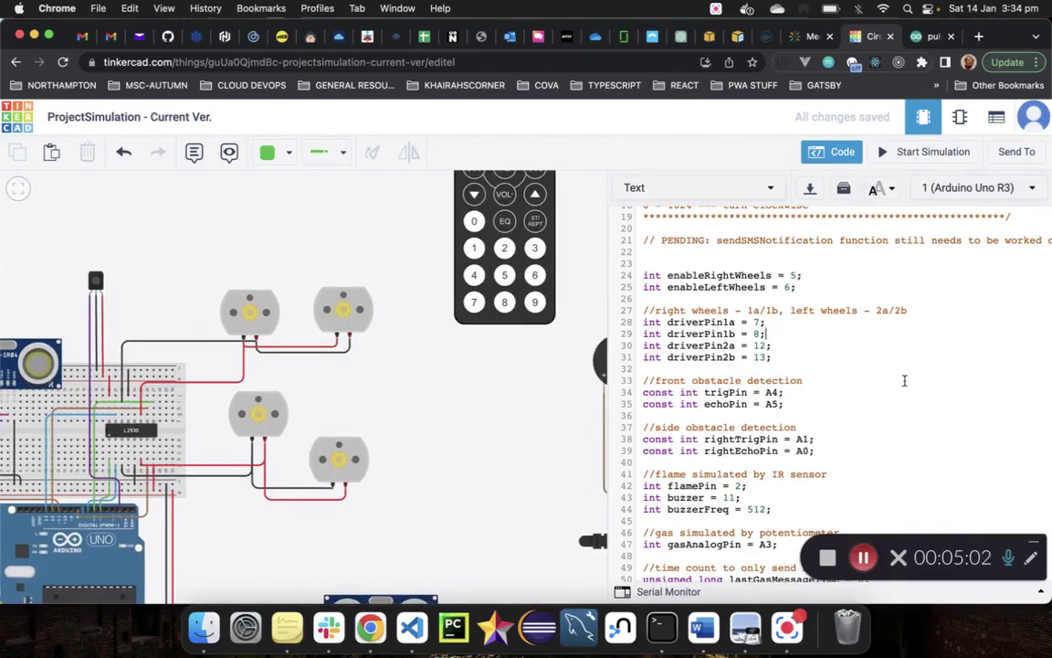
pyautogui.scroll(2, 428, 440)
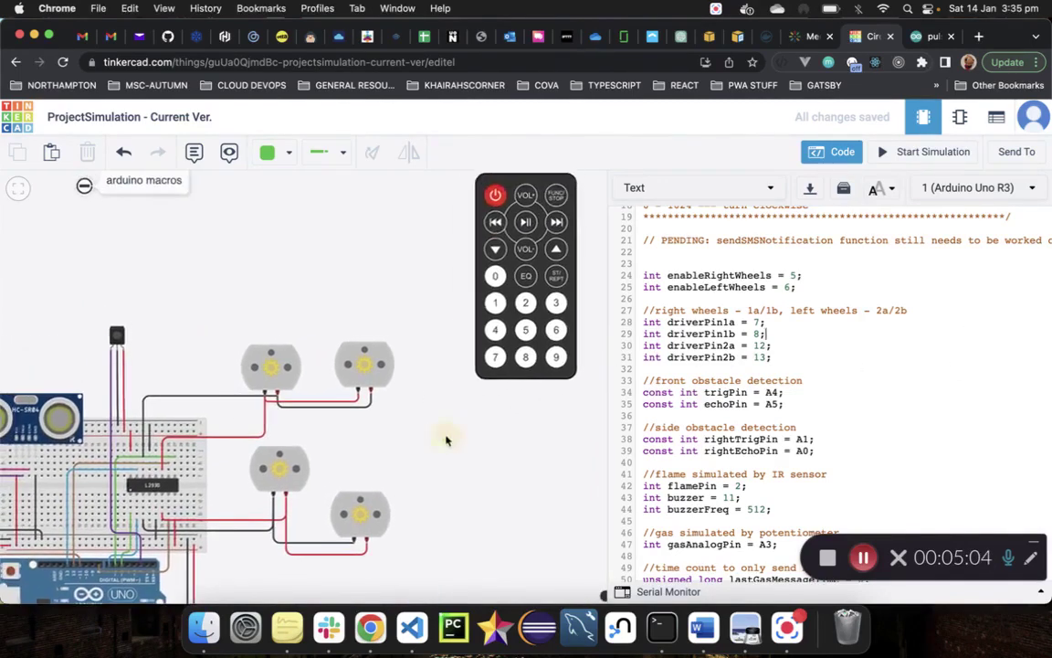
pyautogui.moveTo(525, 274); pyautogui.dragTo(549, 255)
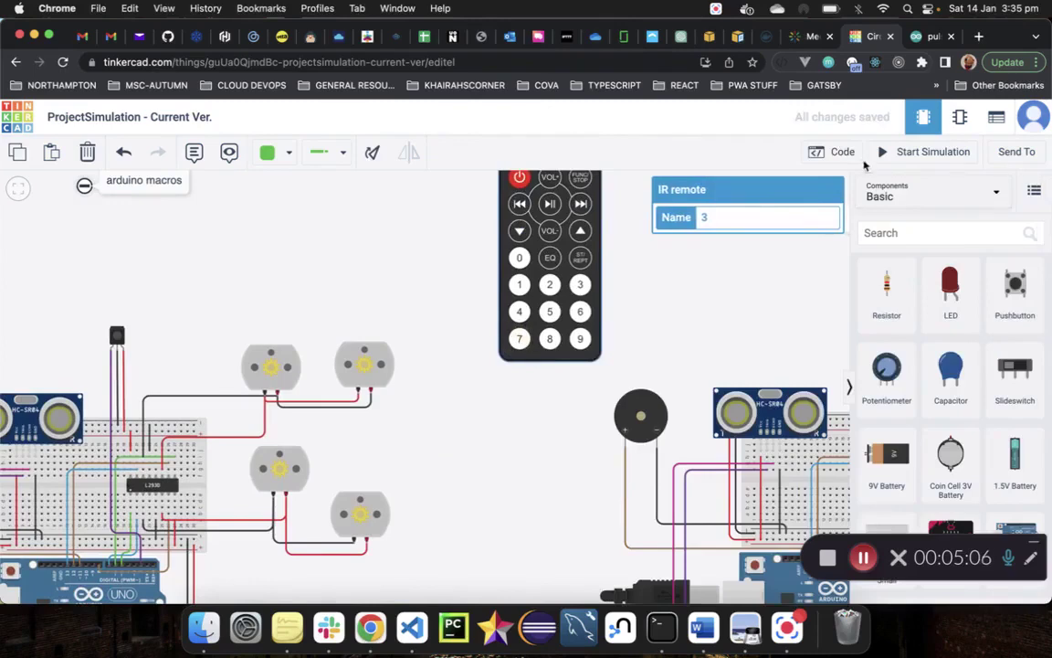
pyautogui.click(841, 152)
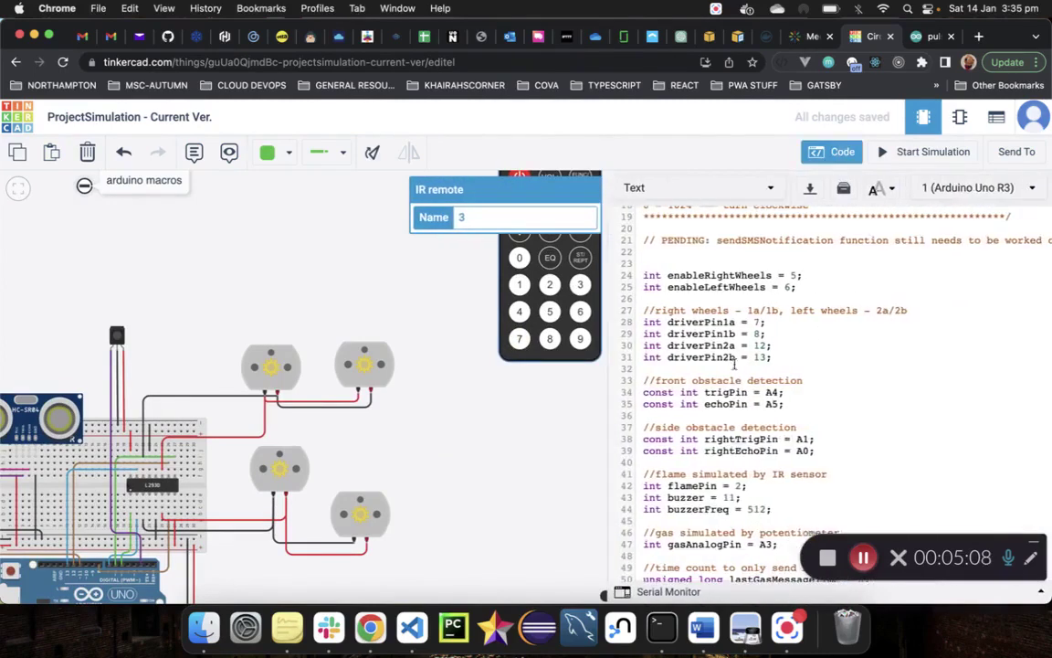